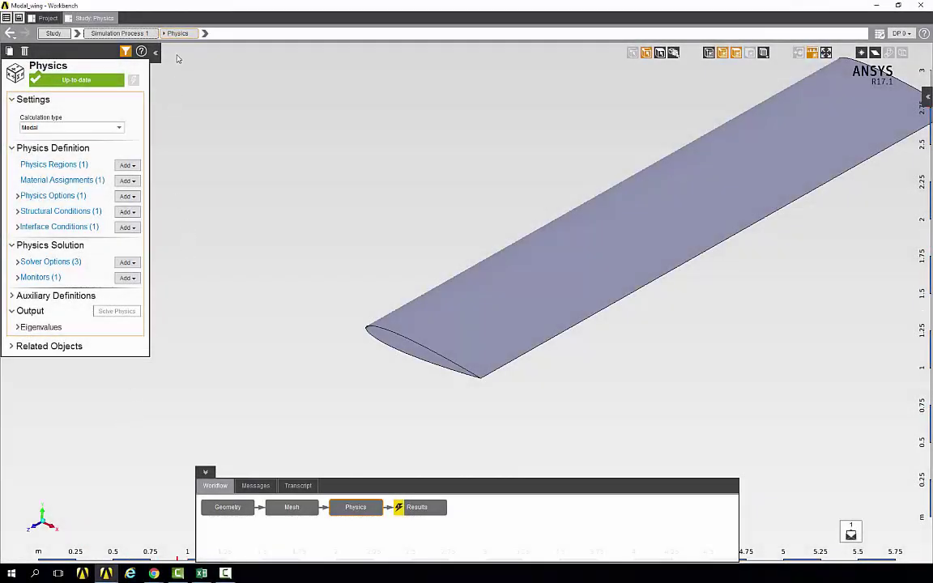
In the Results task, add a Displacement Magnitude contour result for the wing.
{"action": "left_click", "coordinate": [140, 35]}
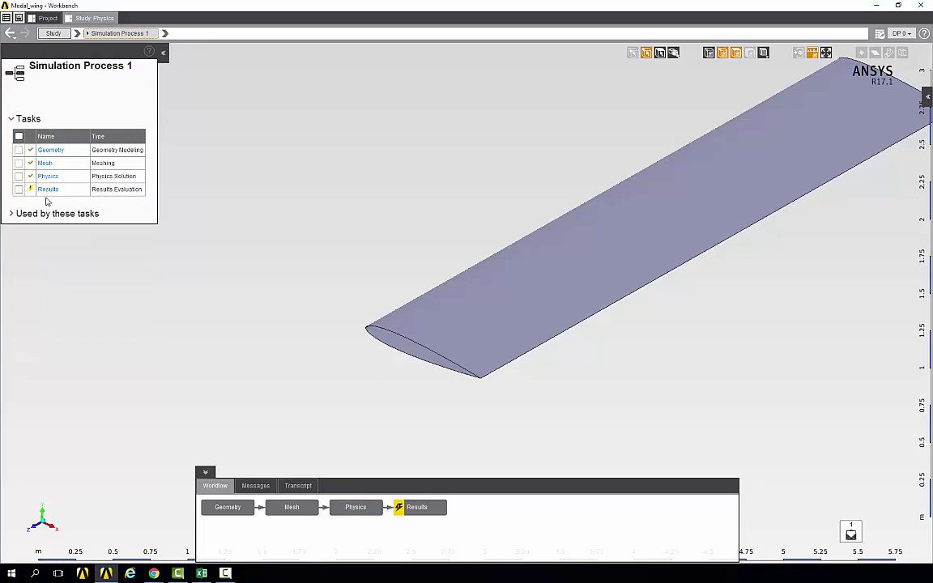
{"action": "left_click", "coordinate": [48, 190]}
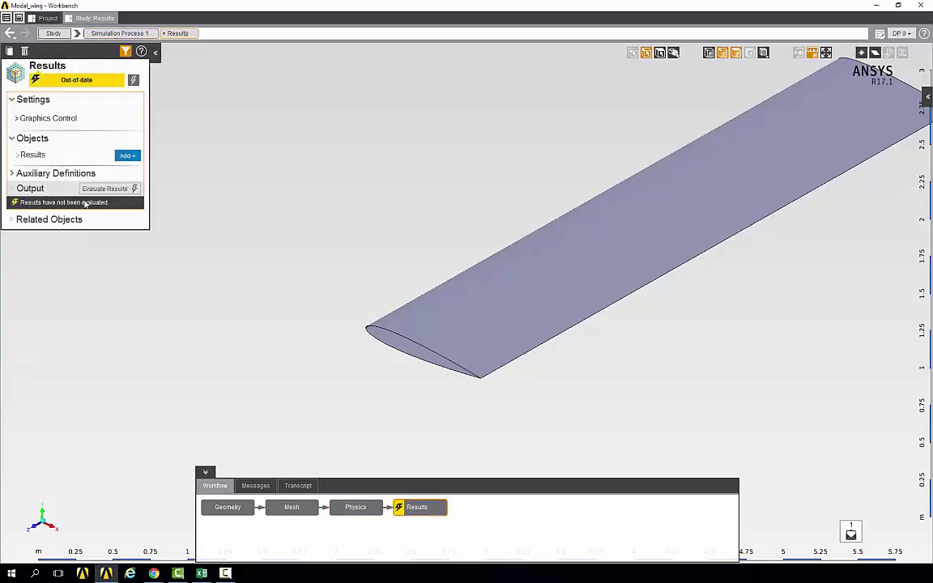
{"action": "left_click", "coordinate": [127, 155]}
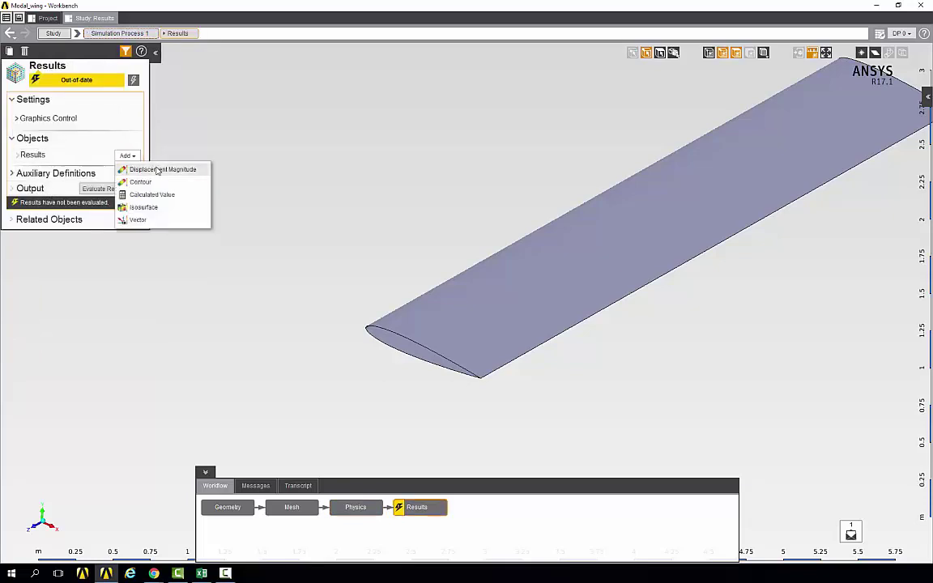
{"action": "left_click", "coordinate": [158, 170]}
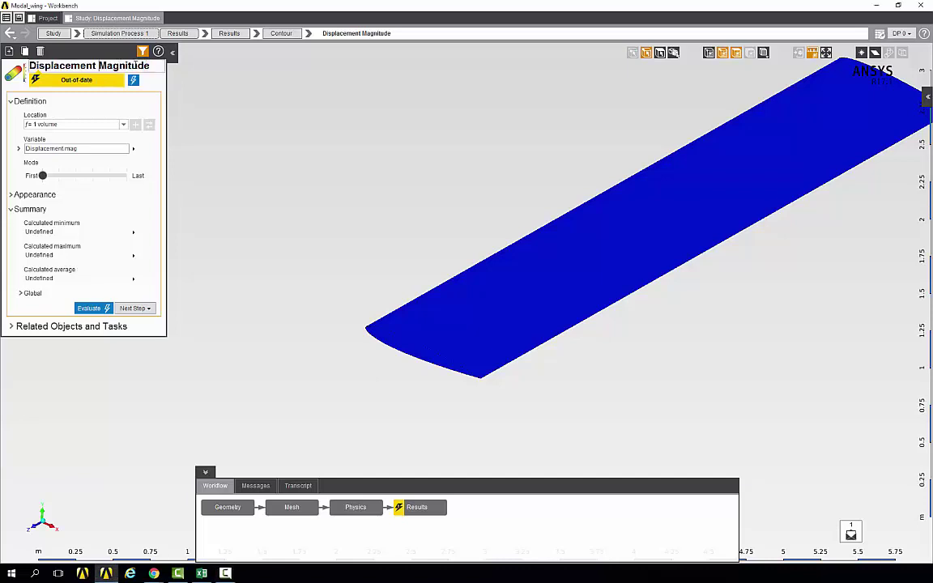
Rename the first contour result to 'Mode 1'.
{"action": "left_click_drag", "start_coordinate": [152, 67], "coordinate": [29, 65]}
{"action": "type", "text": "Mode 1"}
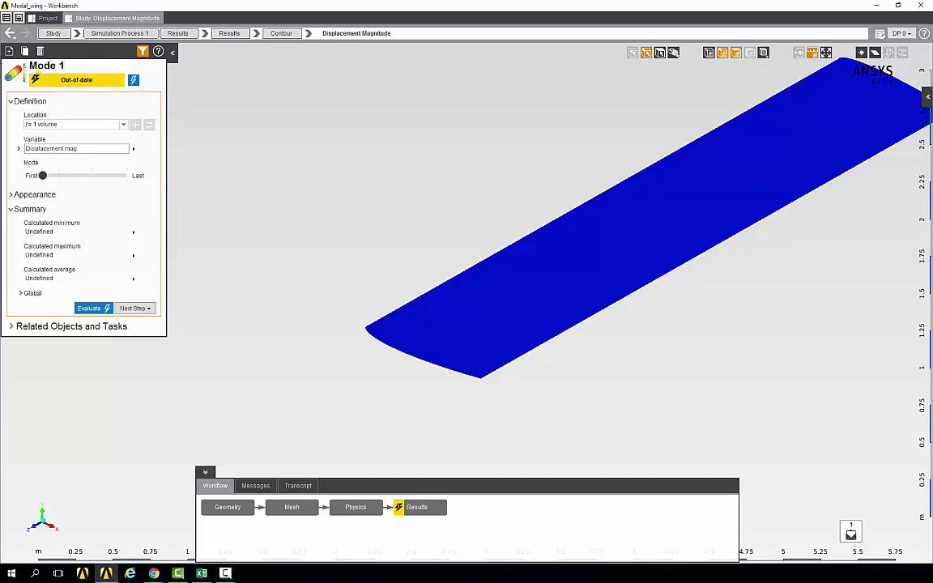
{"action": "key", "text": "Return"}
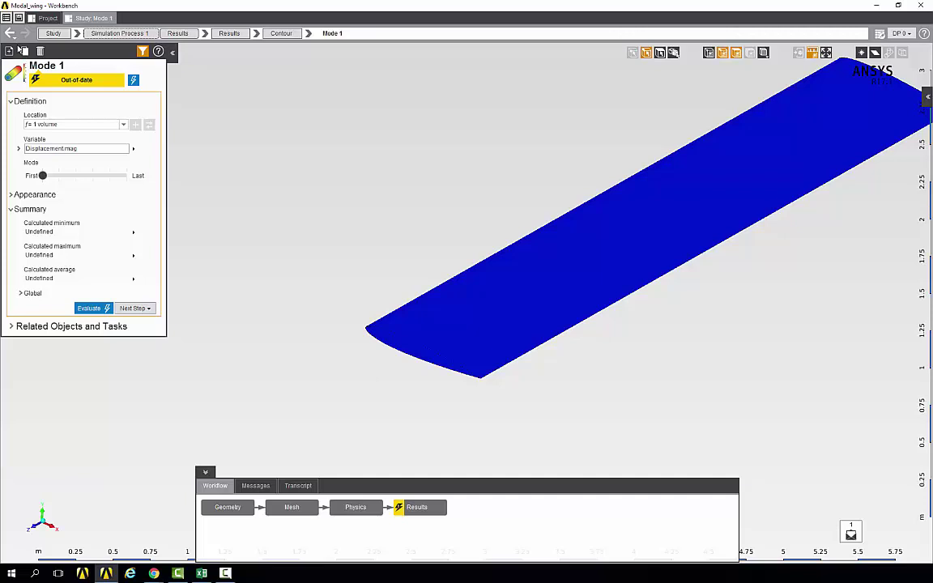
Add a second contour named 'Mode 2' showing Displacement Magnitude at the second mode.
{"action": "left_click", "coordinate": [10, 51]}
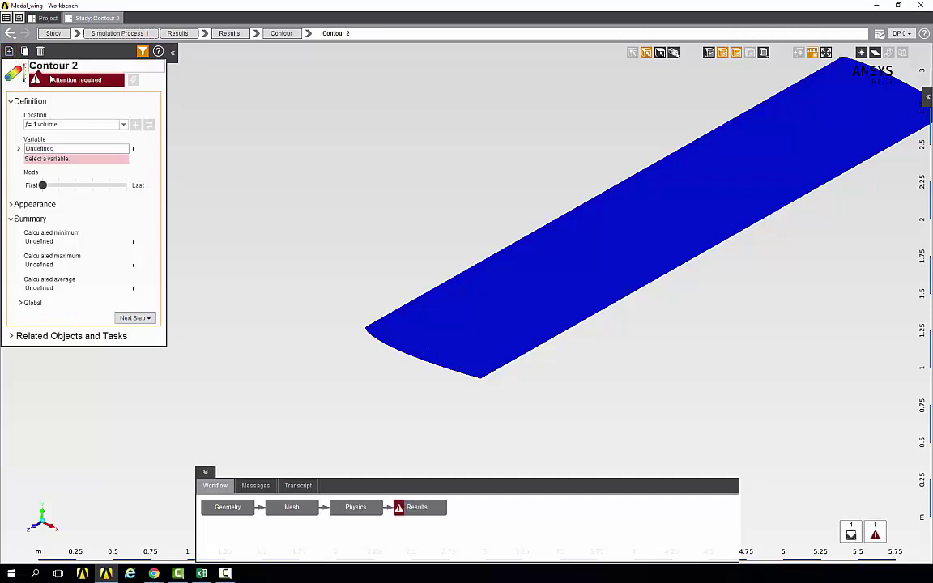
{"action": "left_click", "coordinate": [72, 66]}
{"action": "type", "text": "Mode"}
{"action": "key", "text": "Return"}
{"action": "left_click", "coordinate": [69, 148]}
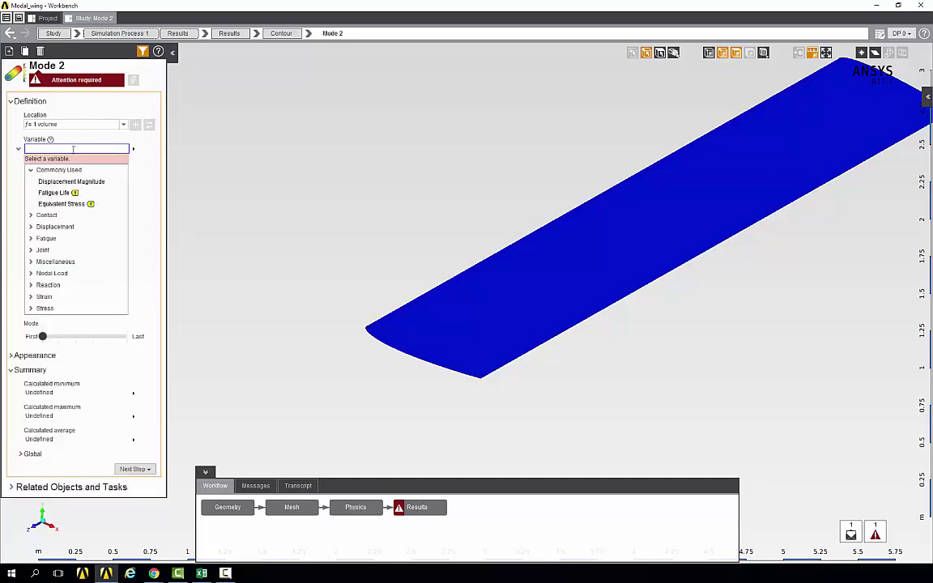
{"action": "left_click", "coordinate": [71, 182]}
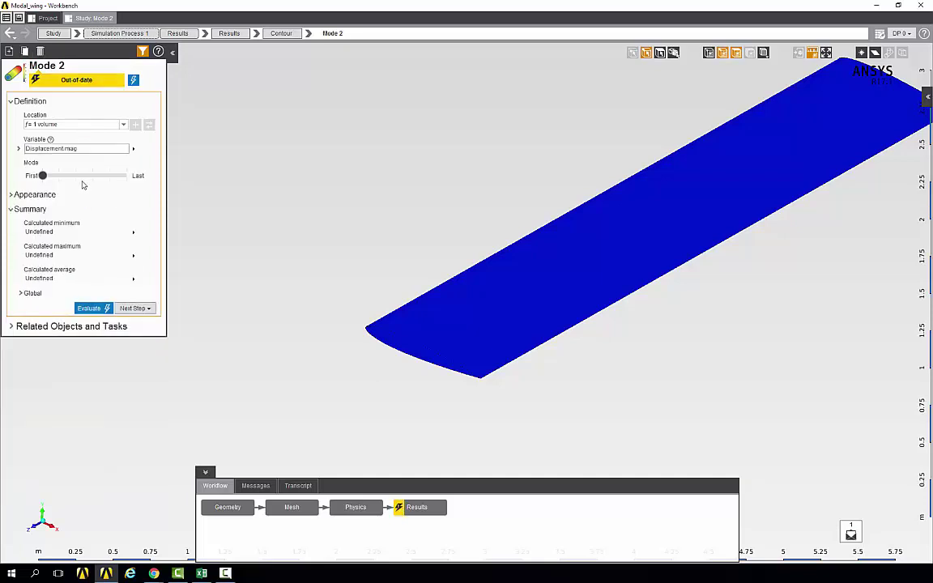
{"action": "left_click_drag", "start_coordinate": [42, 175], "coordinate": [57, 183]}
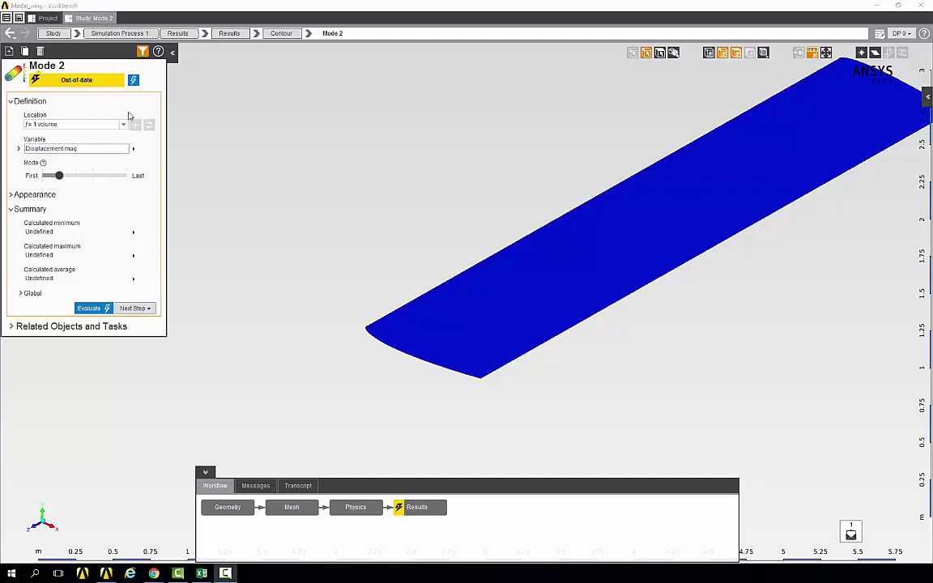
Add a 'Mode 3' contour showing Displacement Magnitude at the third mode.
{"action": "left_click", "coordinate": [8, 51]}
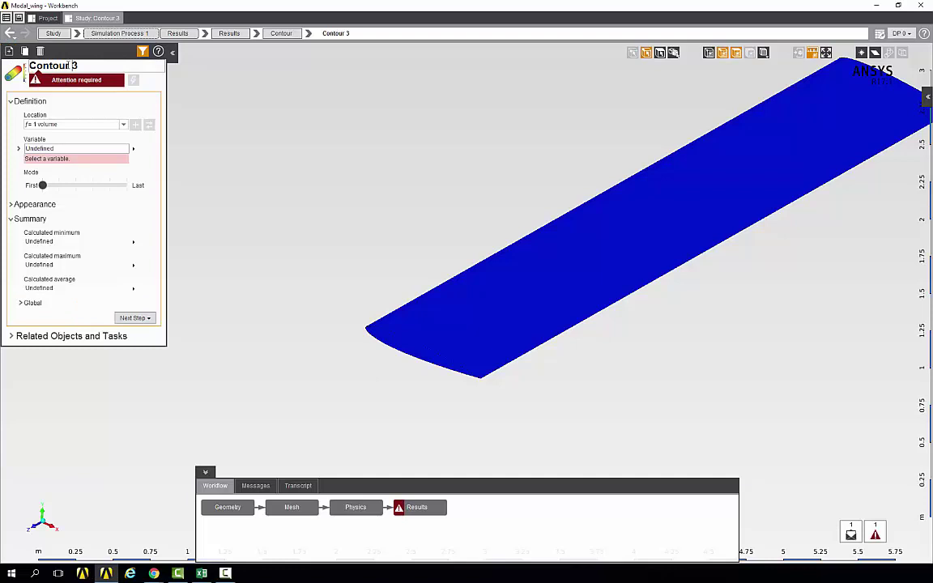
{"action": "left_click_drag", "start_coordinate": [71, 66], "coordinate": [10, 63]}
{"action": "type", "text": "Mode"}
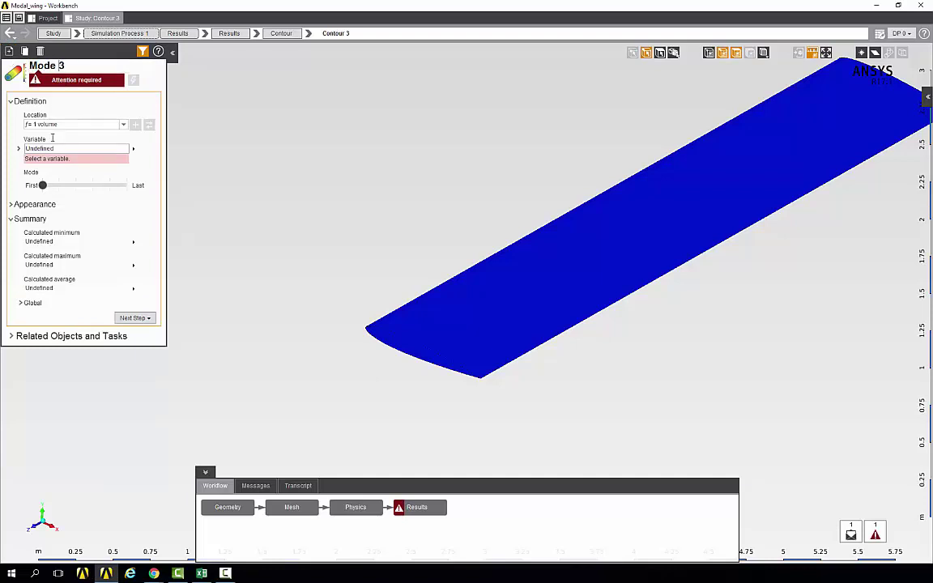
{"action": "left_click", "coordinate": [55, 149]}
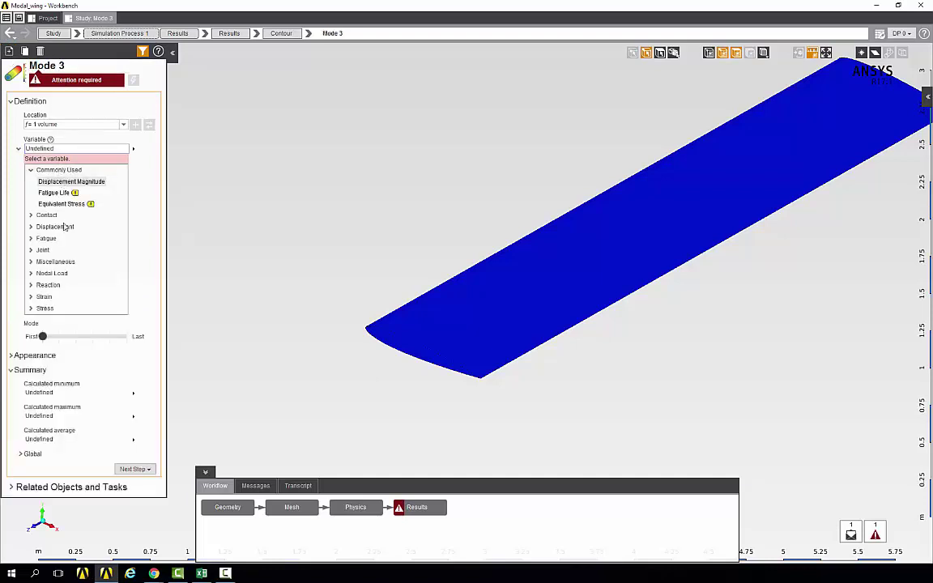
{"action": "left_click", "coordinate": [72, 182]}
{"action": "left_click_drag", "start_coordinate": [42, 175], "coordinate": [76, 175]}
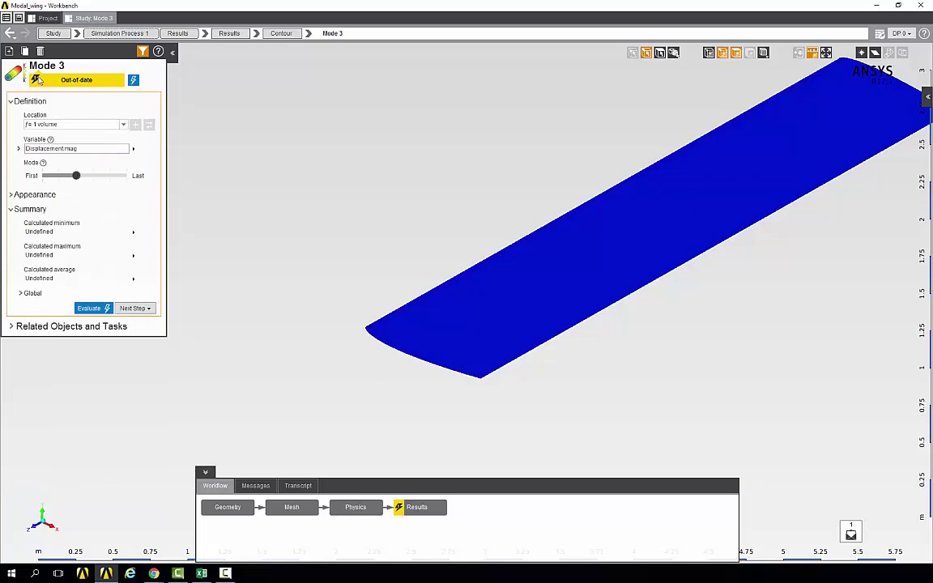
Add the remaining Displacement Magnitude contours through 'Mode 6', set to the last mode.
{"action": "left_click", "coordinate": [9, 52]}
{"action": "left_click", "coordinate": [66, 64]}
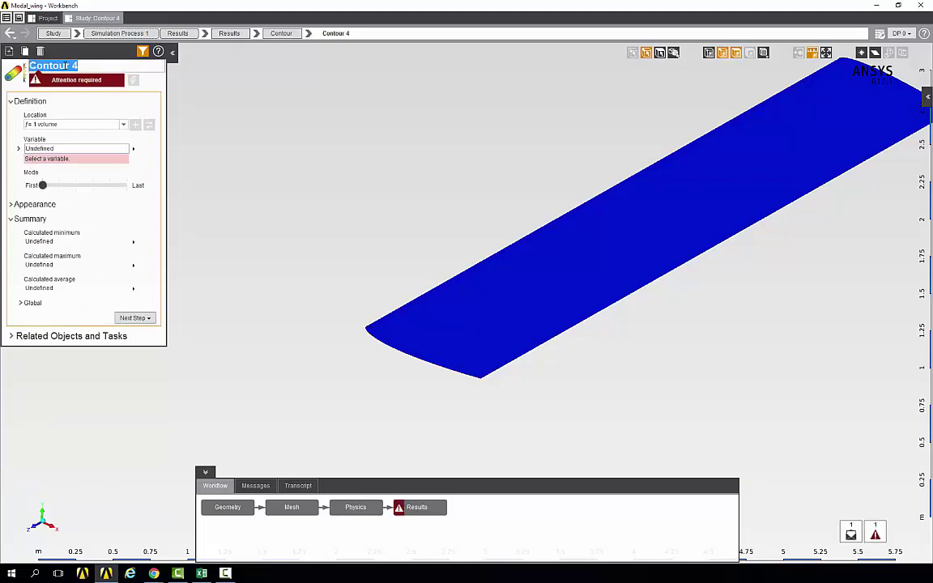
{"action": "type", "text": "Mode 4"}
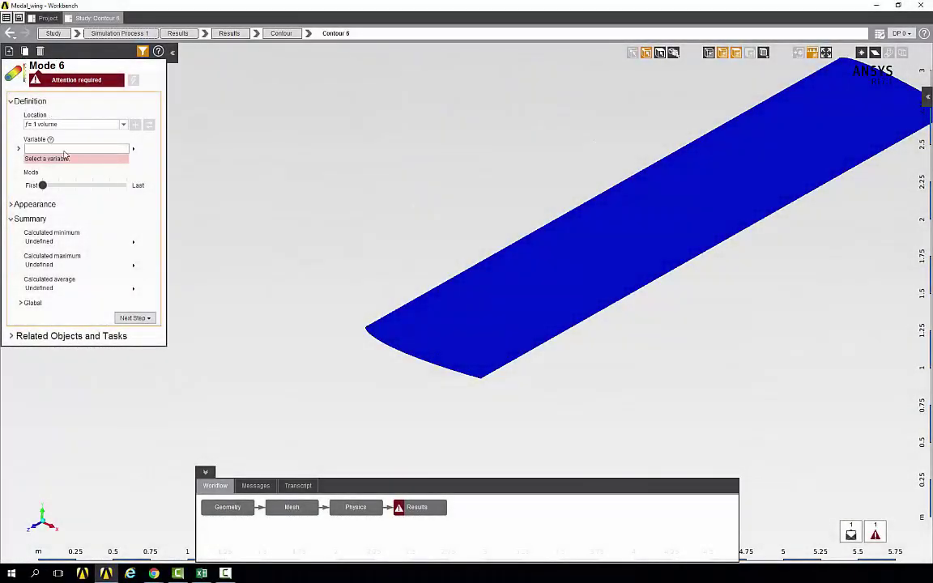
{"action": "left_click", "coordinate": [64, 151]}
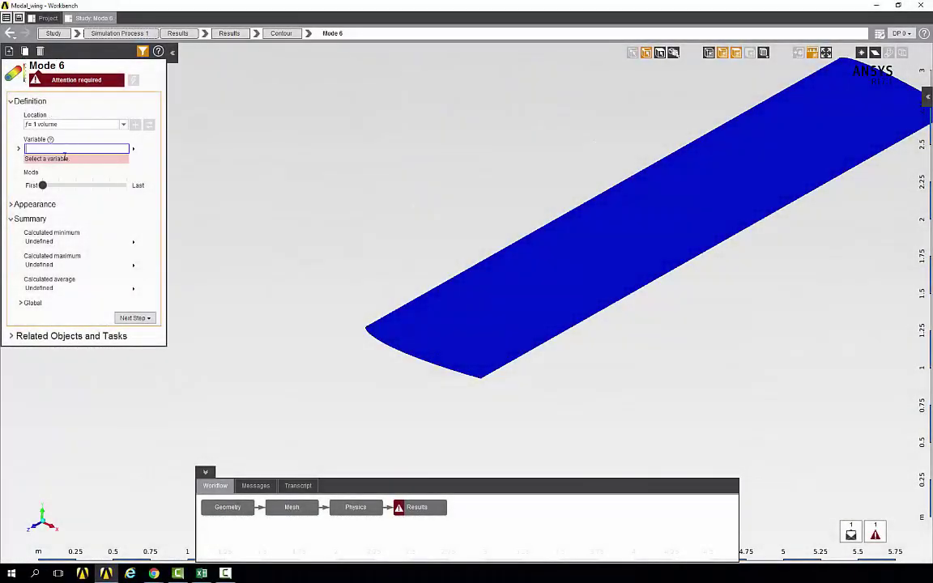
{"action": "left_click", "coordinate": [61, 150]}
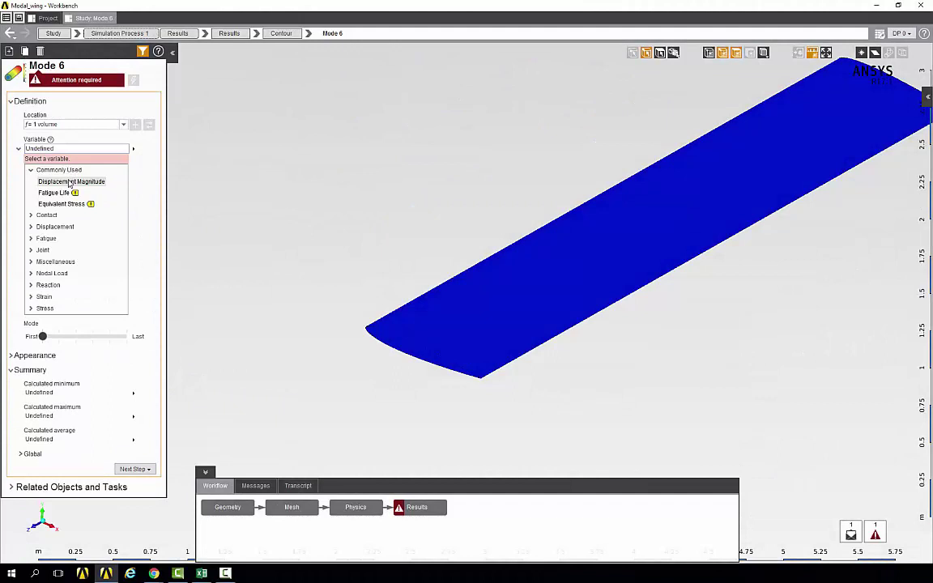
{"action": "left_click", "coordinate": [71, 182]}
{"action": "left_click_drag", "start_coordinate": [44, 179], "coordinate": [129, 182]}
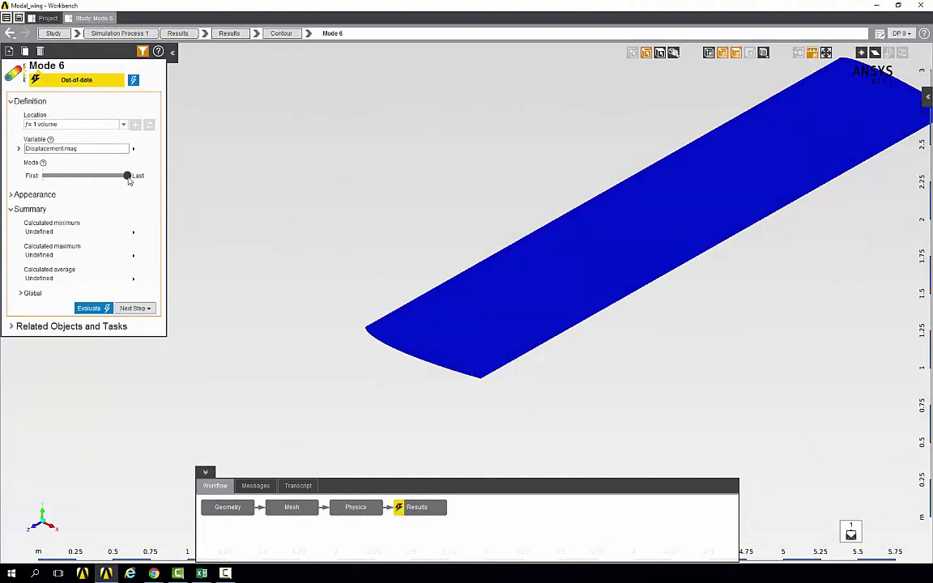
Evaluate all out-of-date results and show Mode 1's contour, peaking at 0.12063 m at the tip.
{"action": "left_click", "coordinate": [217, 34]}
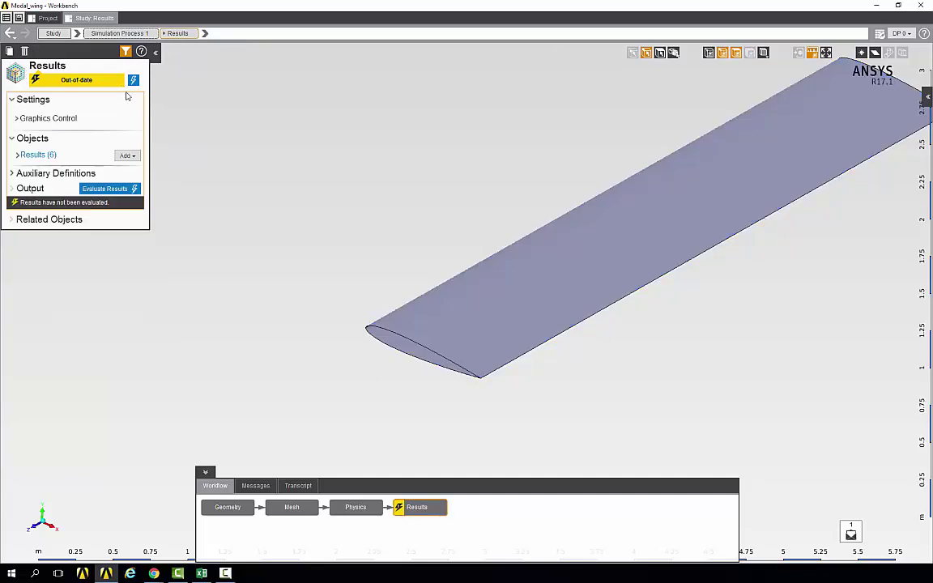
{"action": "left_click", "coordinate": [134, 81]}
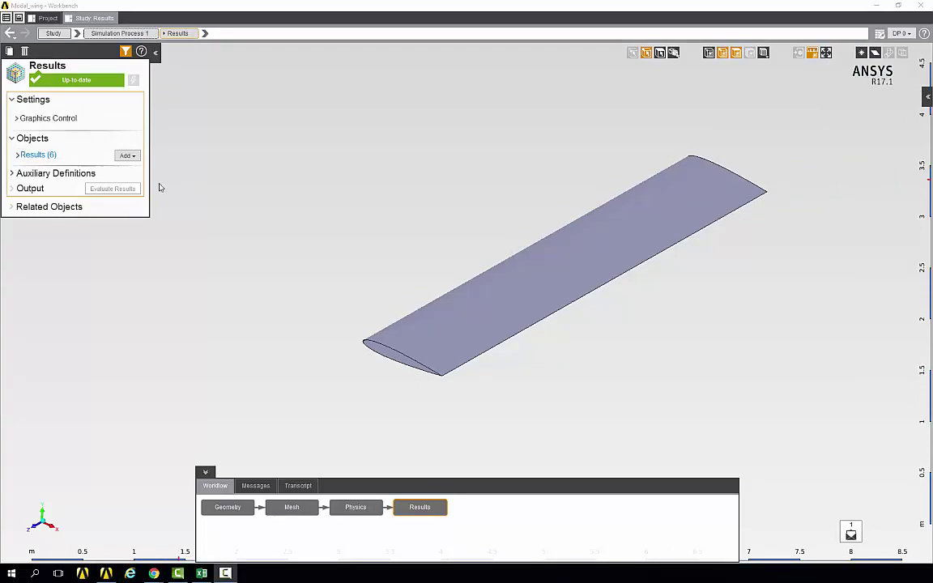
{"action": "left_click", "coordinate": [37, 154]}
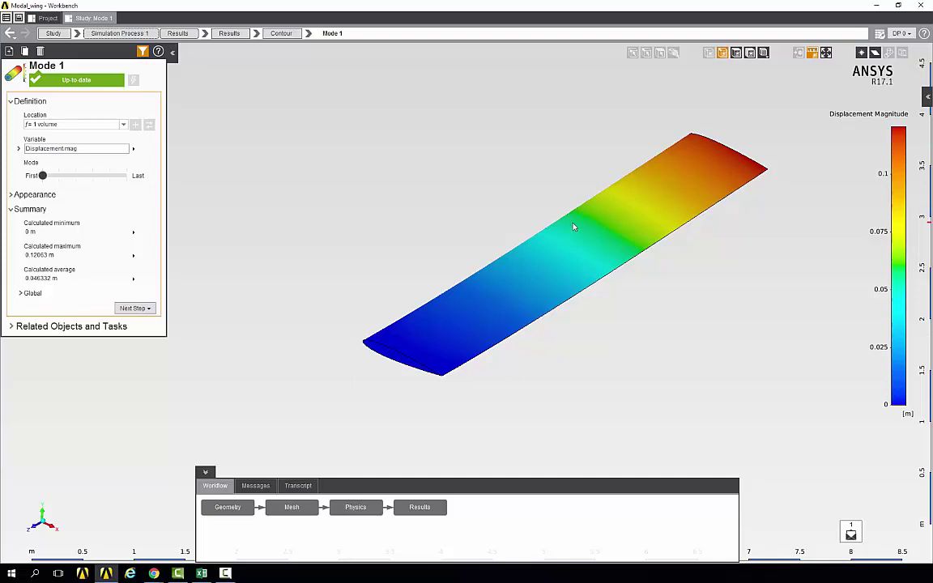
Show the Mode 2 through Mode 6 displacement contours one after another from the Results list.
{"action": "left_click", "coordinate": [10, 33]}
{"action": "left_click", "coordinate": [41, 157]}
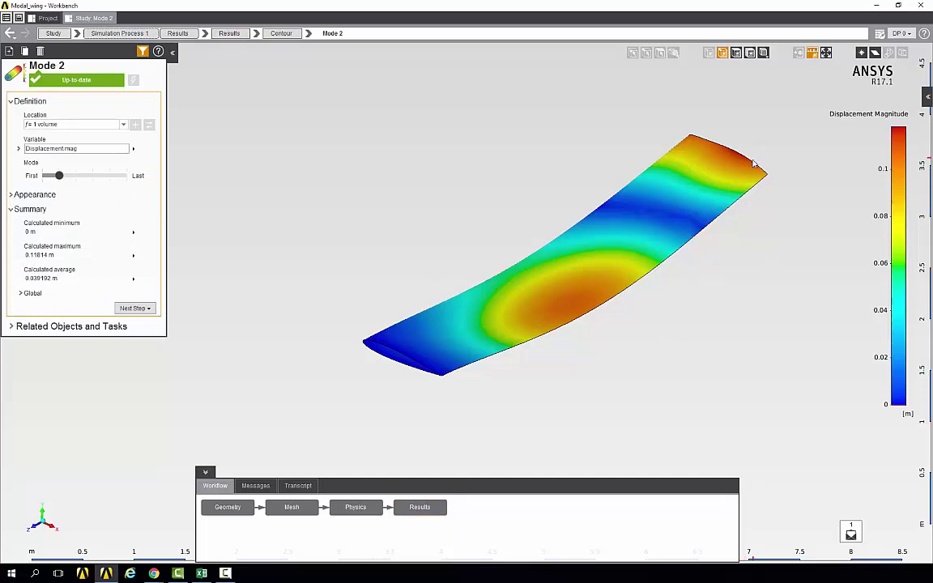
{"action": "left_click", "coordinate": [10, 33]}
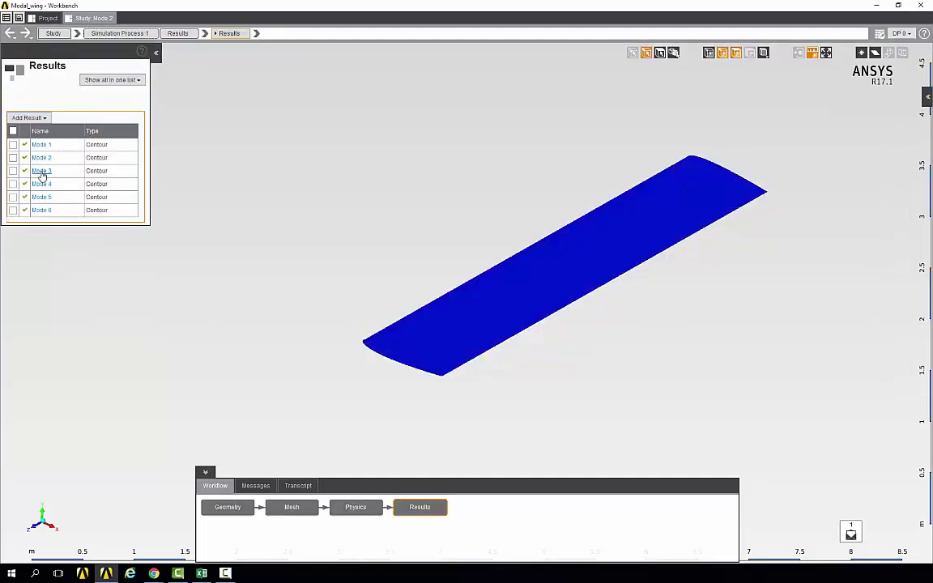
{"action": "left_click", "coordinate": [42, 185]}
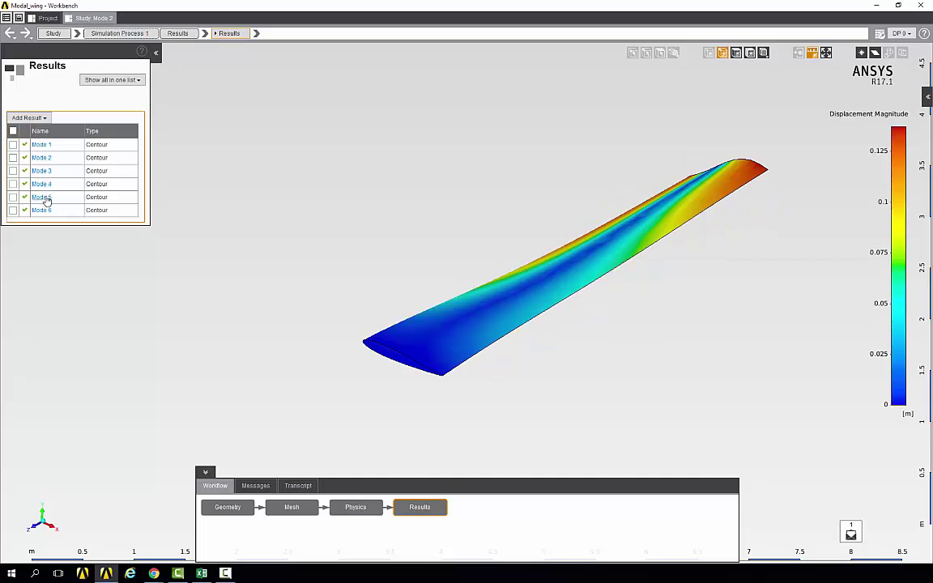
{"action": "left_click", "coordinate": [46, 199]}
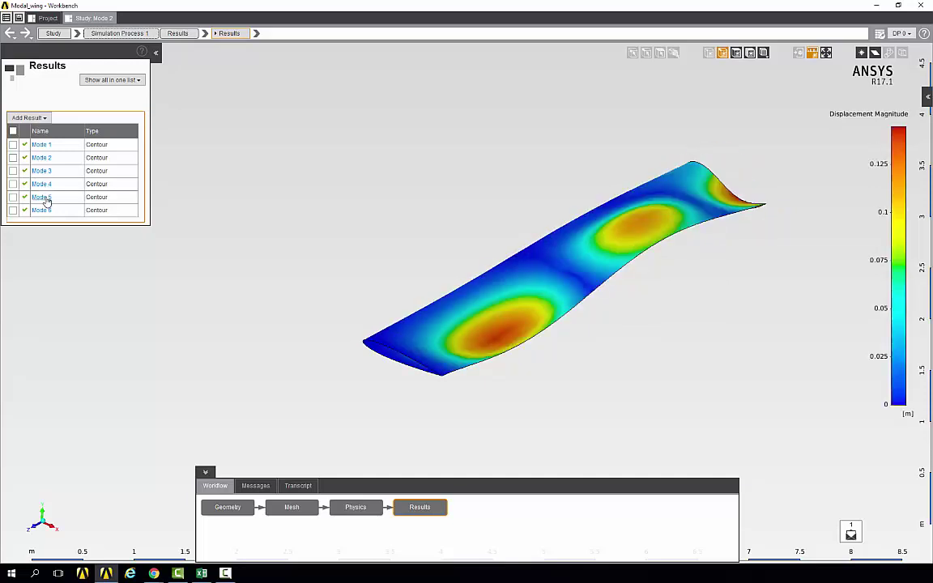
{"action": "left_click", "coordinate": [42, 210]}
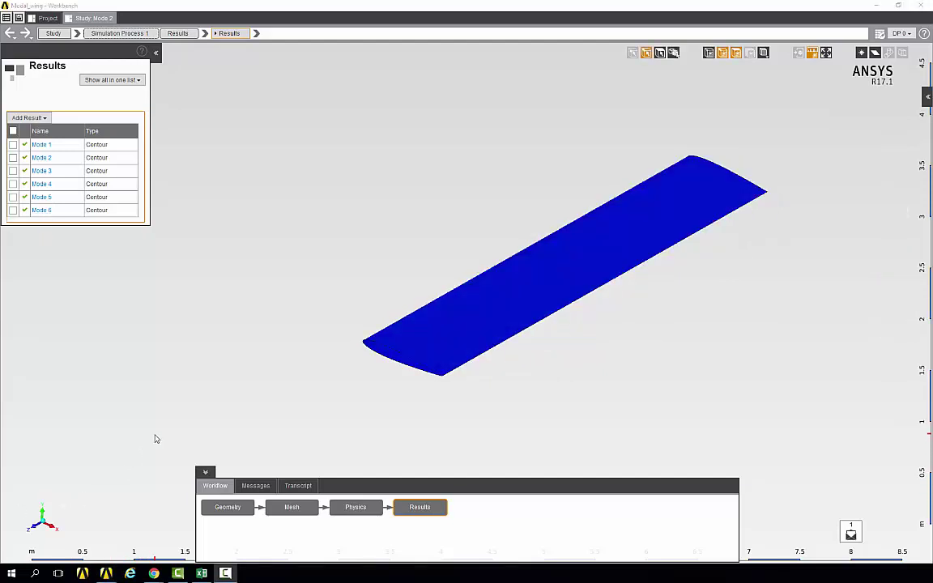
Expand the Physics task's Eigenvalues output, listing six mode frequencies starting at 4.8626 Hz.
{"action": "left_click", "coordinate": [195, 322]}
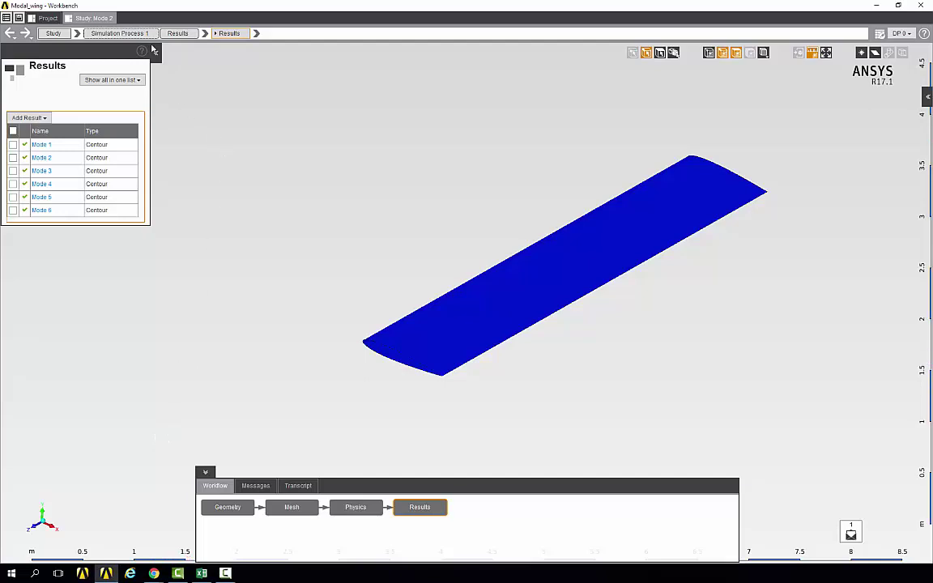
{"action": "left_click", "coordinate": [119, 33]}
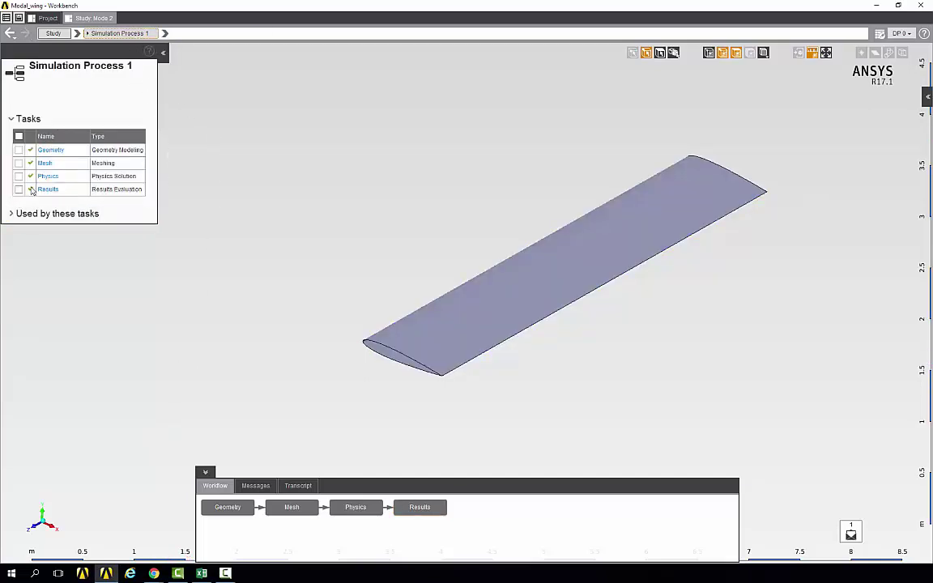
{"action": "left_click", "coordinate": [47, 177]}
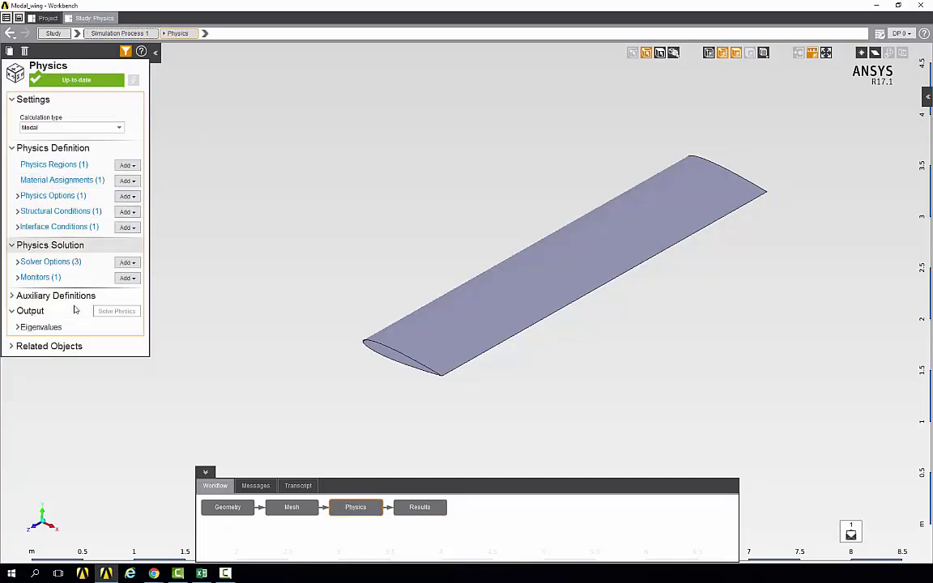
{"action": "left_click", "coordinate": [19, 327]}
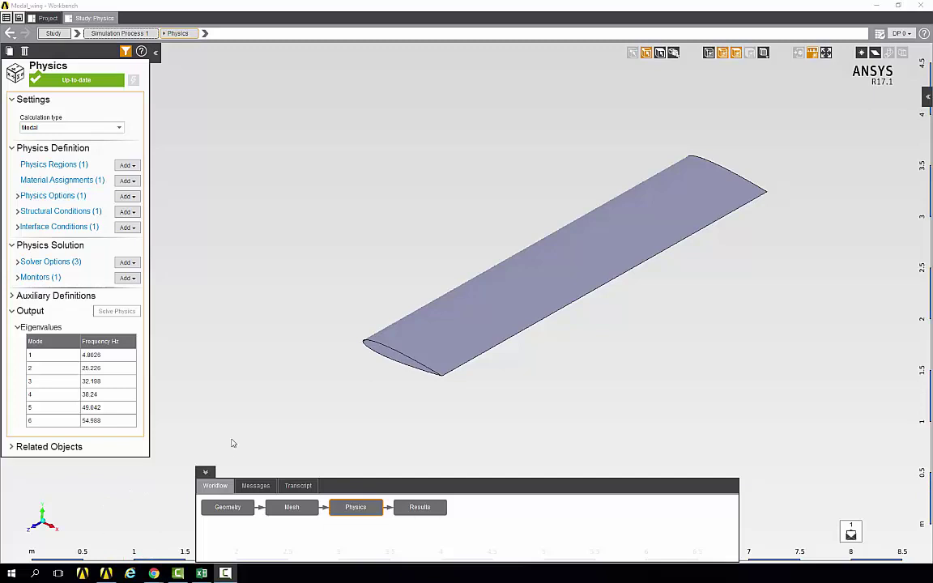
Set mesh resolution to High and regenerate the wing mesh (19767 nodes, 19866 elements).
{"action": "left_click", "coordinate": [119, 34]}
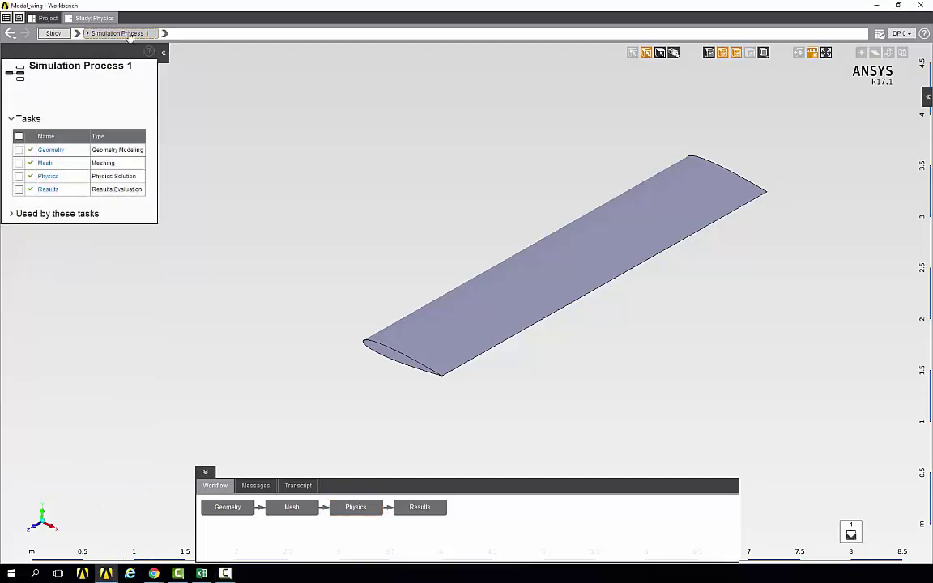
{"action": "left_click", "coordinate": [46, 163]}
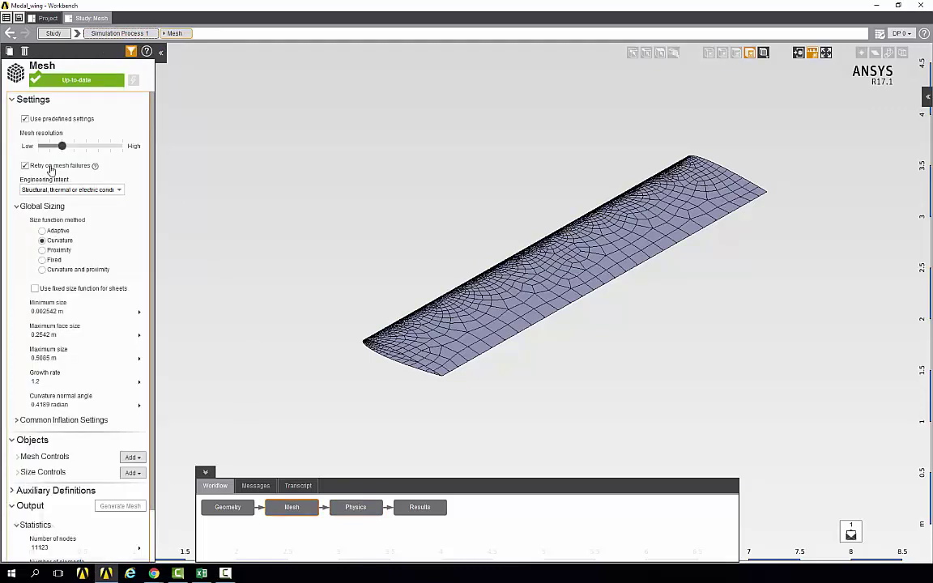
{"action": "left_click_drag", "start_coordinate": [57, 149], "coordinate": [111, 147]}
{"action": "left_click", "coordinate": [132, 79]}
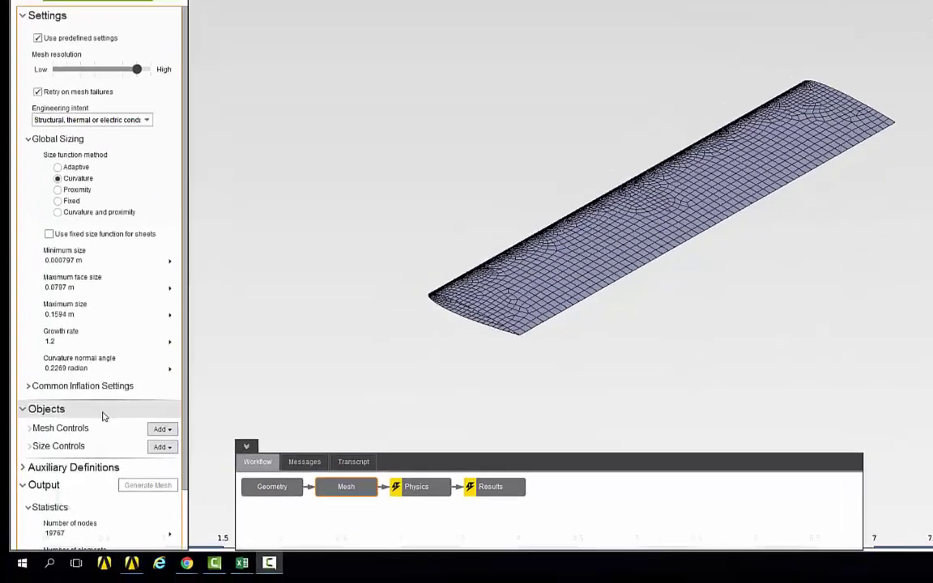
{"action": "scroll", "coordinate": [65, 453], "scroll_direction": "down", "scroll_amount": 2}
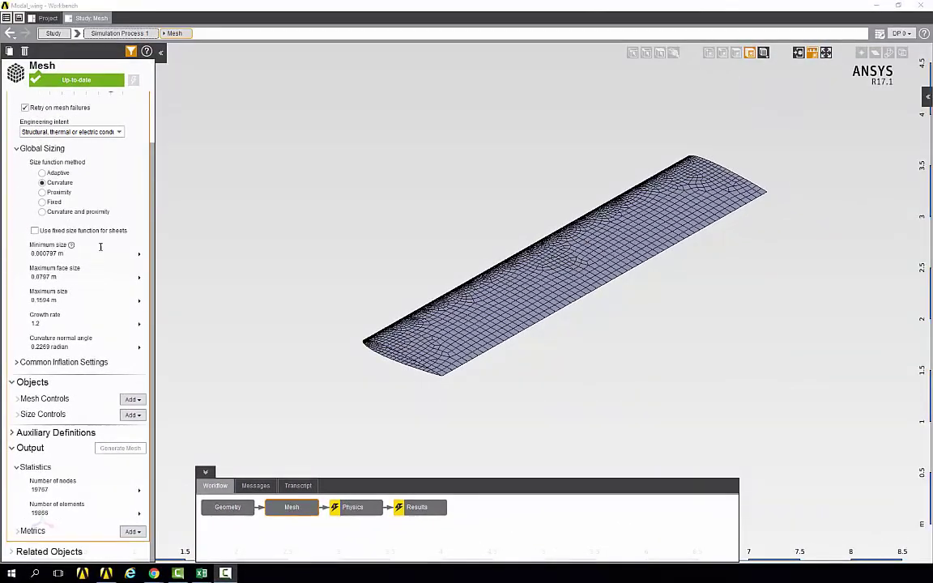
{"action": "left_click", "coordinate": [106, 33]}
Re-solve the Physics task and expand Eigenvalues, now 4.8178 Hz to 53.914 Hz.
{"action": "left_click", "coordinate": [182, 152]}
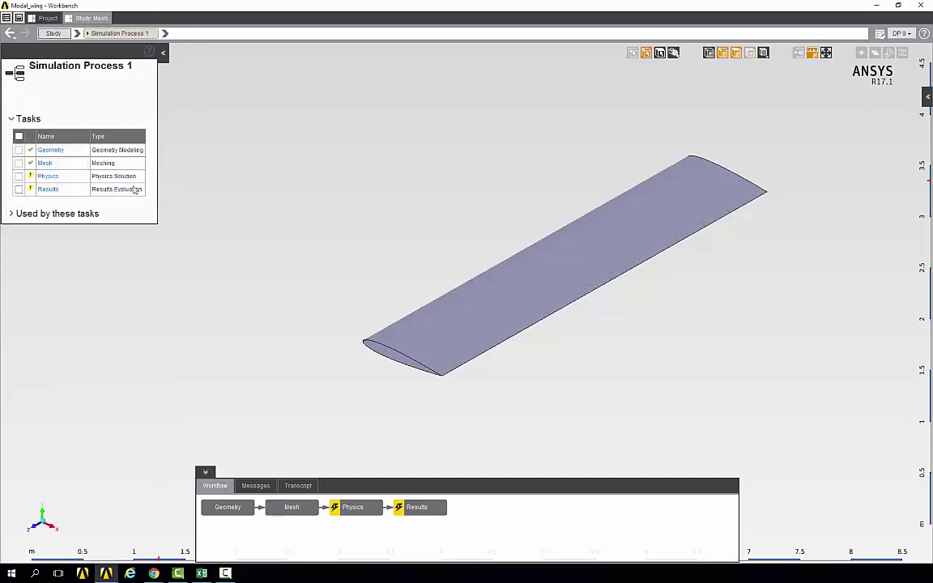
{"action": "left_click", "coordinate": [47, 171]}
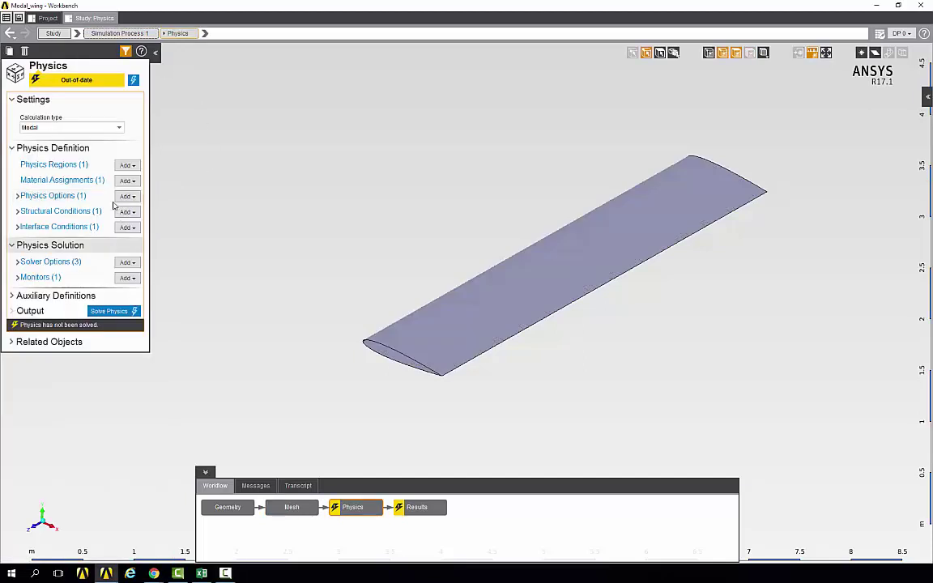
{"action": "left_click", "coordinate": [133, 79]}
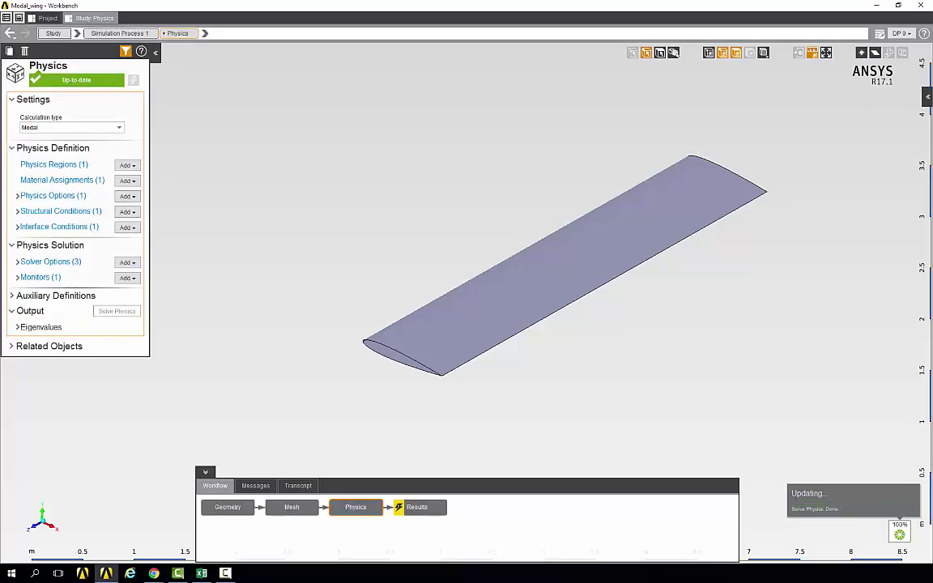
{"action": "left_click", "coordinate": [18, 327]}
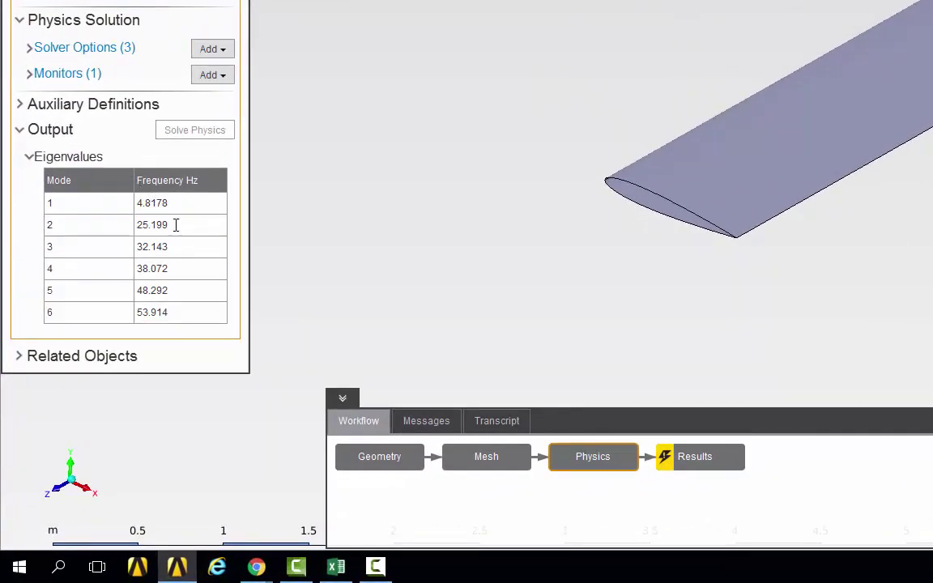